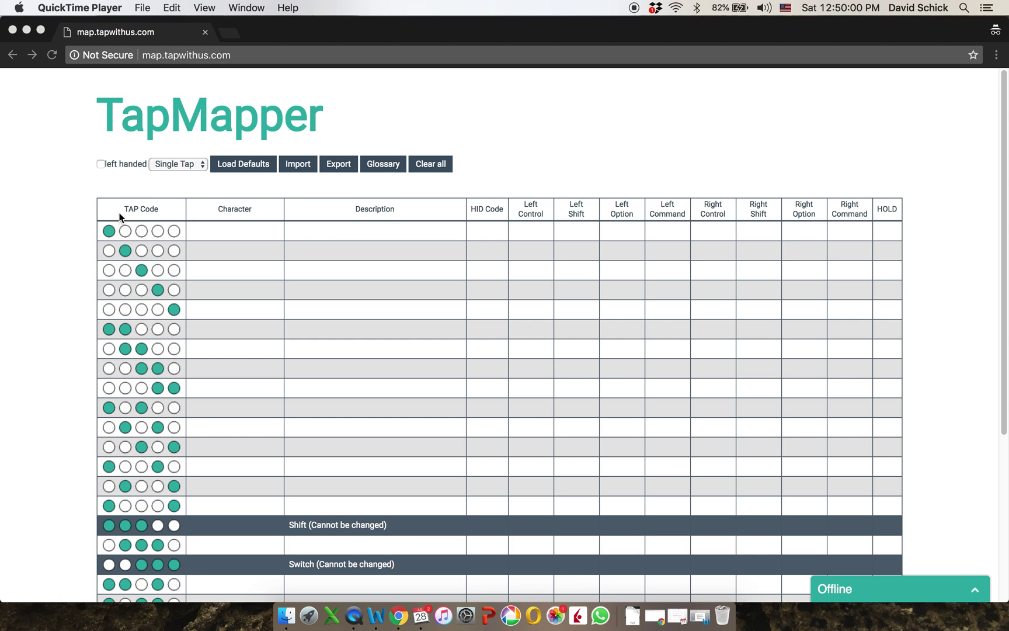
# Switch the map to the left-handed layout and back to right-handed.
pyautogui.click(103, 165)
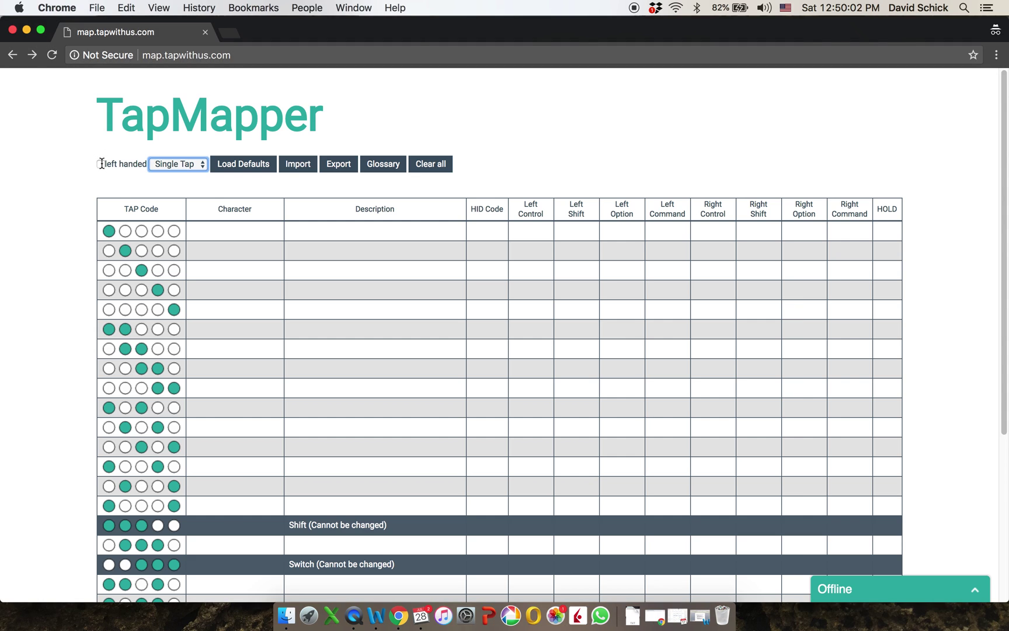
pyautogui.click(101, 164)
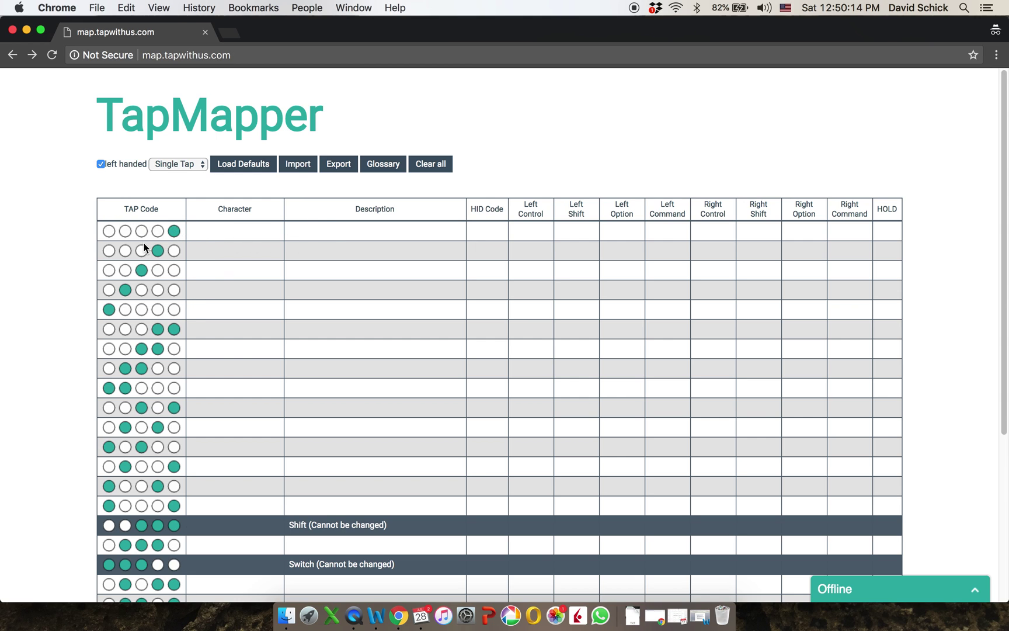
pyautogui.click(100, 163)
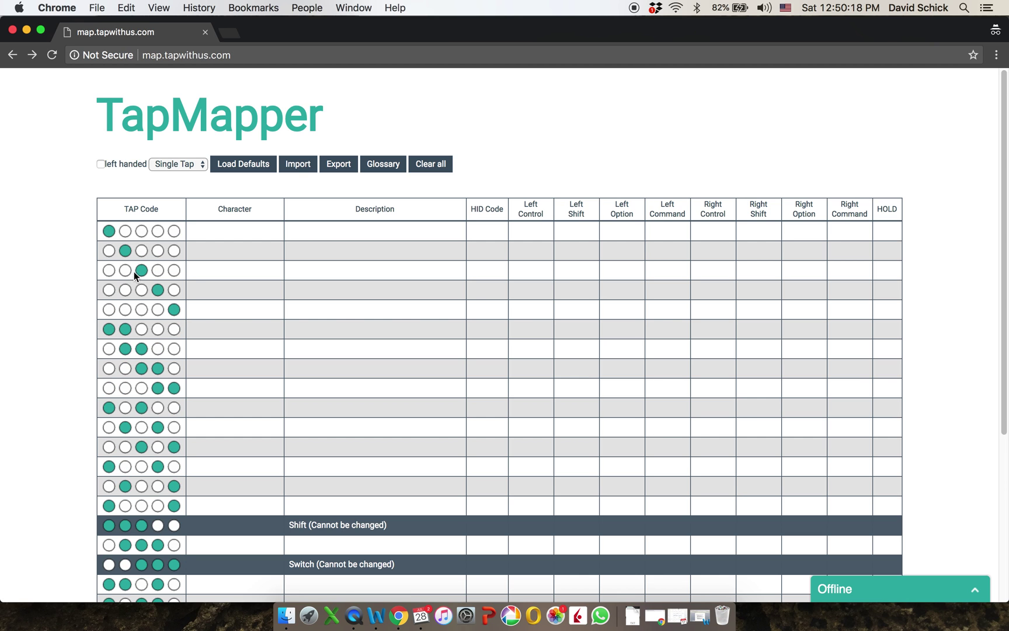
pyautogui.scroll(-3, 142, 333)
pyautogui.scroll(-3, 142, 332)
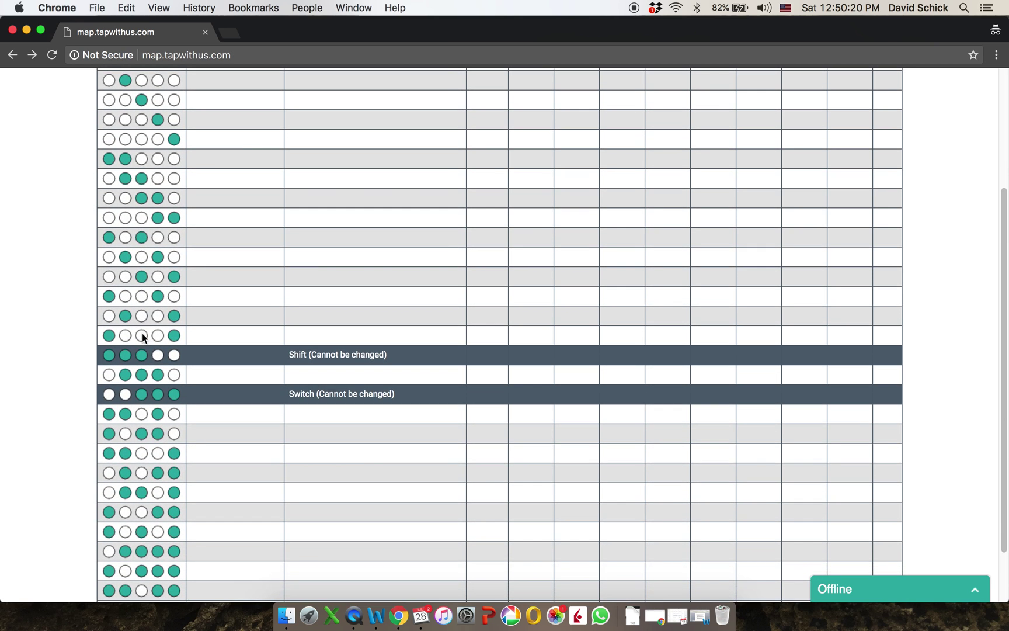
pyautogui.scroll(3, 142, 333)
pyautogui.scroll(4, 142, 333)
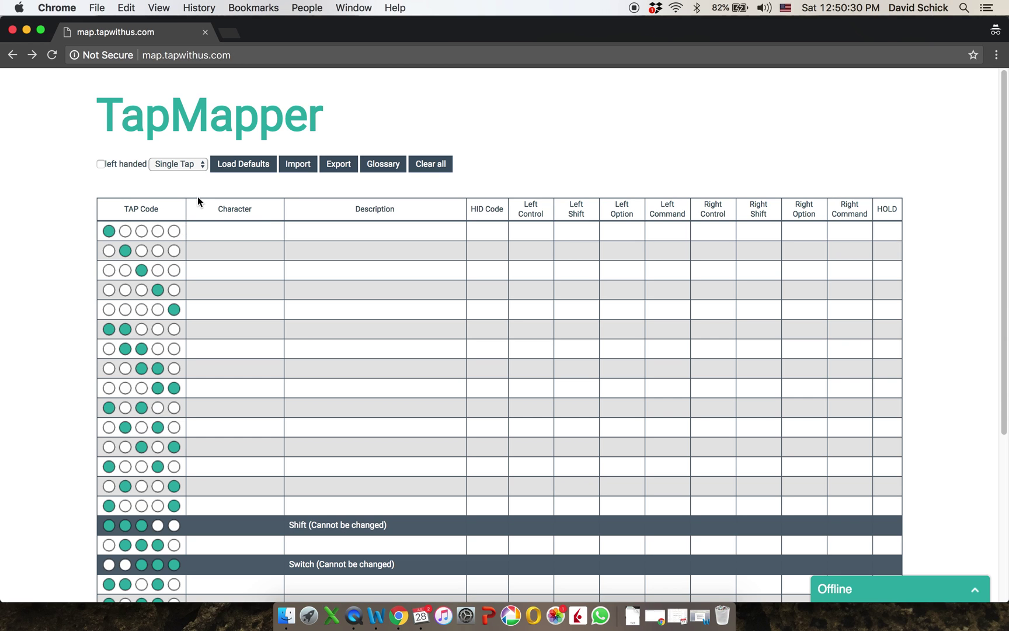
# Keep Single Tap as the tap type for the mapping table.
pyautogui.click(201, 166)
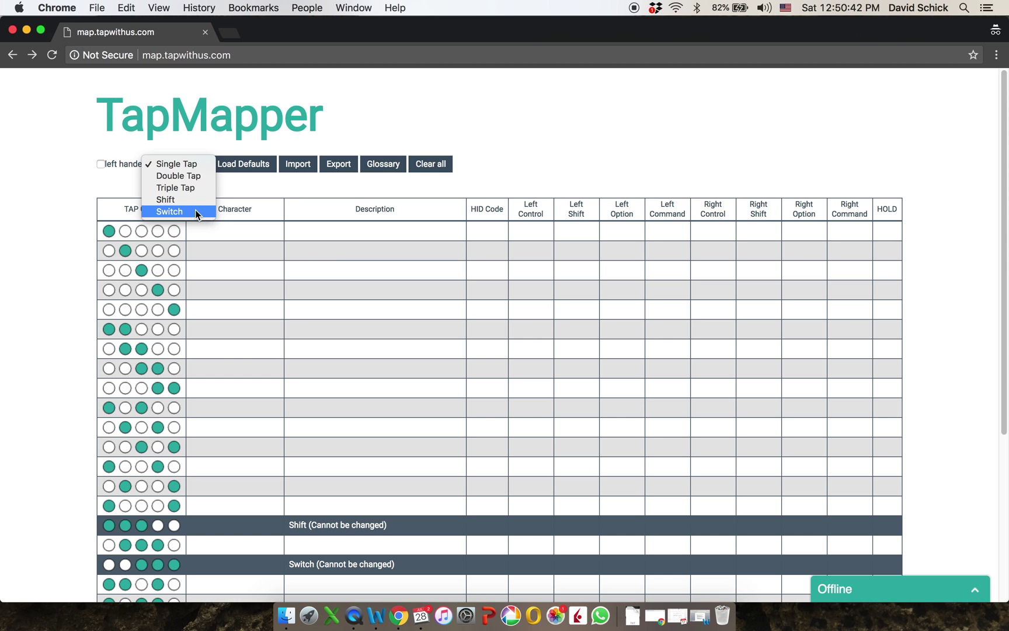
pyautogui.click(237, 187)
pyautogui.scroll(-5, 232, 311)
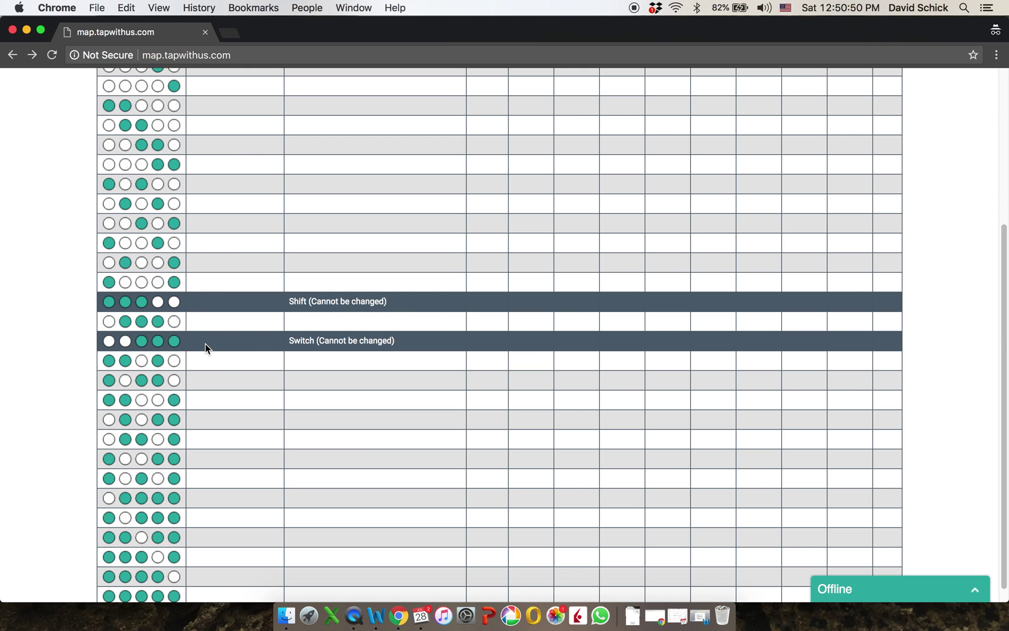
pyautogui.scroll(2, 229, 281)
pyautogui.scroll(3, 230, 281)
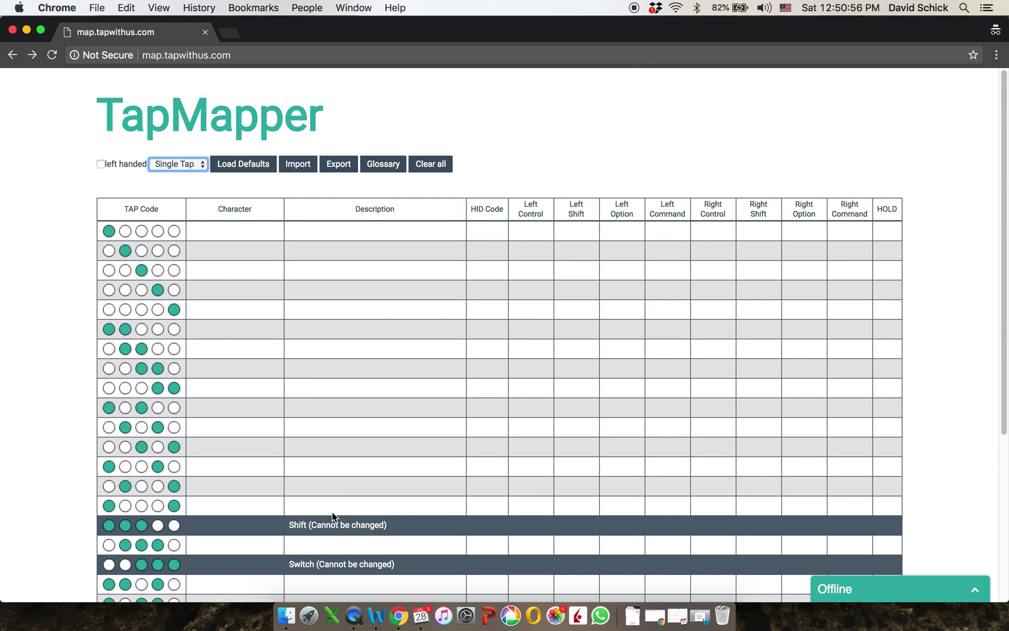
pyautogui.scroll(-3, 332, 515)
pyautogui.scroll(-2, 332, 512)
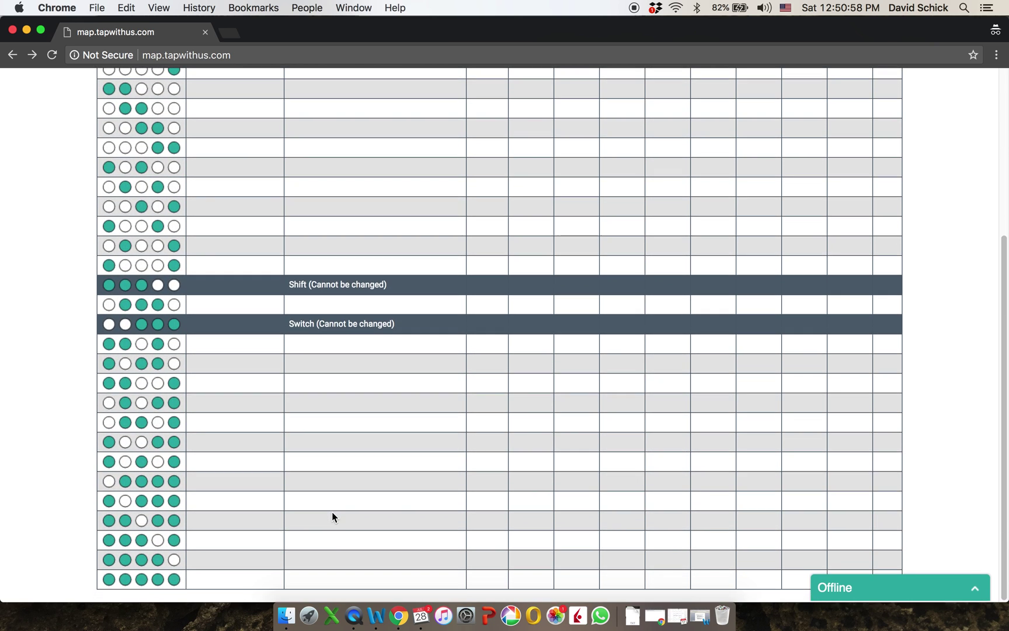
pyautogui.scroll(5, 332, 512)
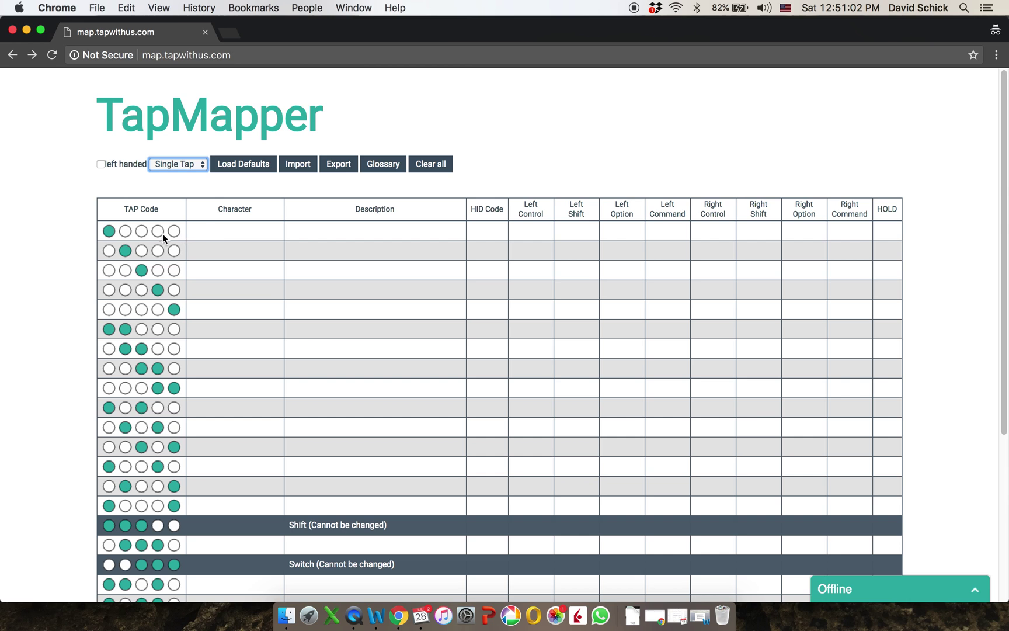
# Set row 1's character to k and its description to Fire.
pyautogui.click(213, 231)
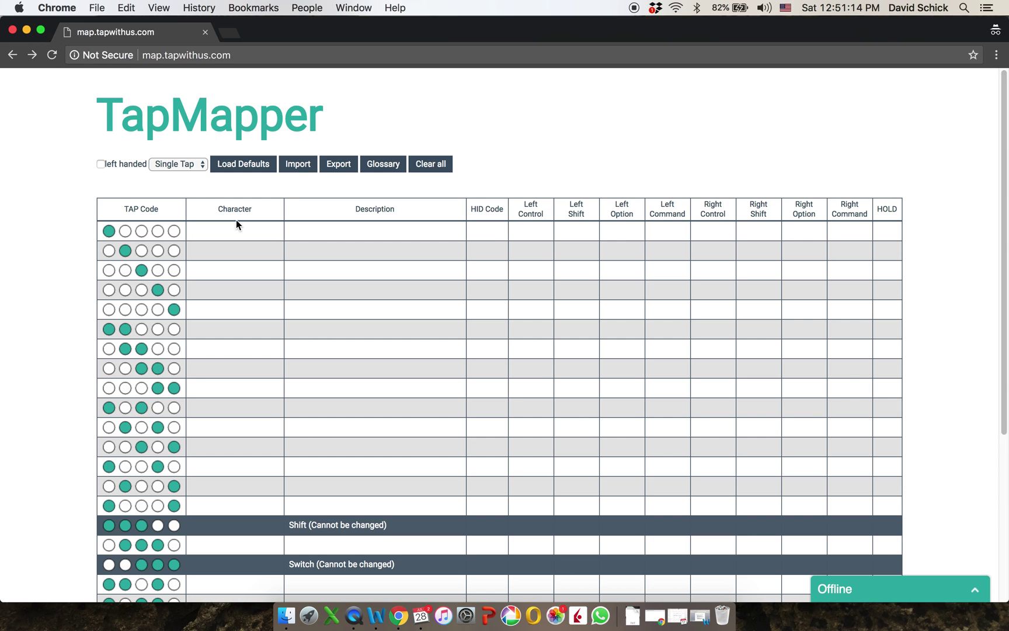
pyautogui.write('k')
pyautogui.click(390, 227)
pyautogui.write('Fire')
pyautogui.click(256, 253)
# Map the second code to Shift+K and the third to k with Left Shift and Left Command.
pyautogui.click(243, 251)
pyautogui.press('shift')
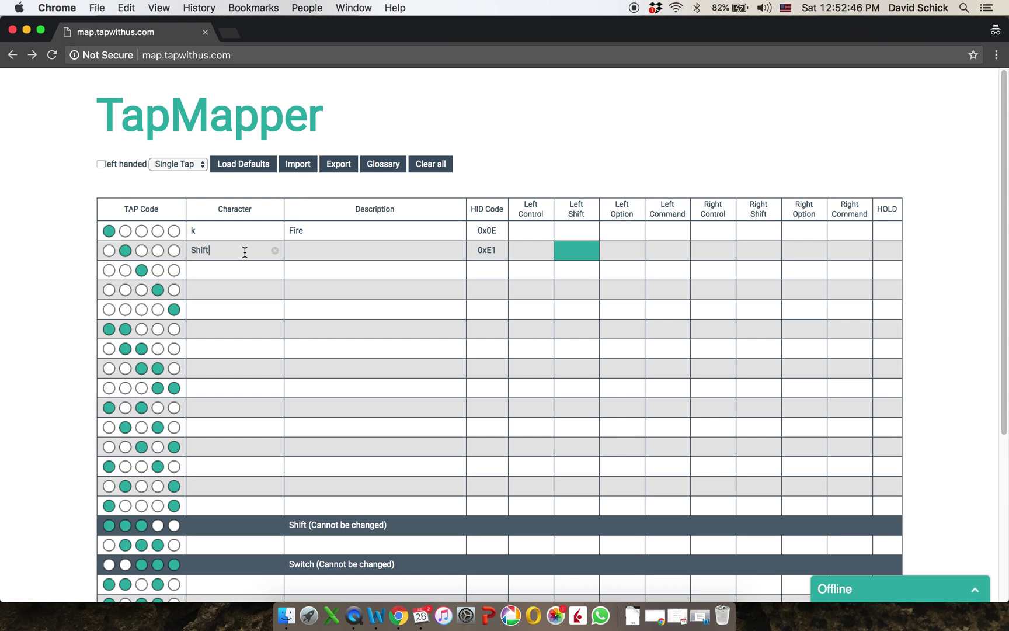
pyautogui.write('K')
pyautogui.click(231, 270)
pyautogui.press('shift')
pyautogui.press('shift+super')
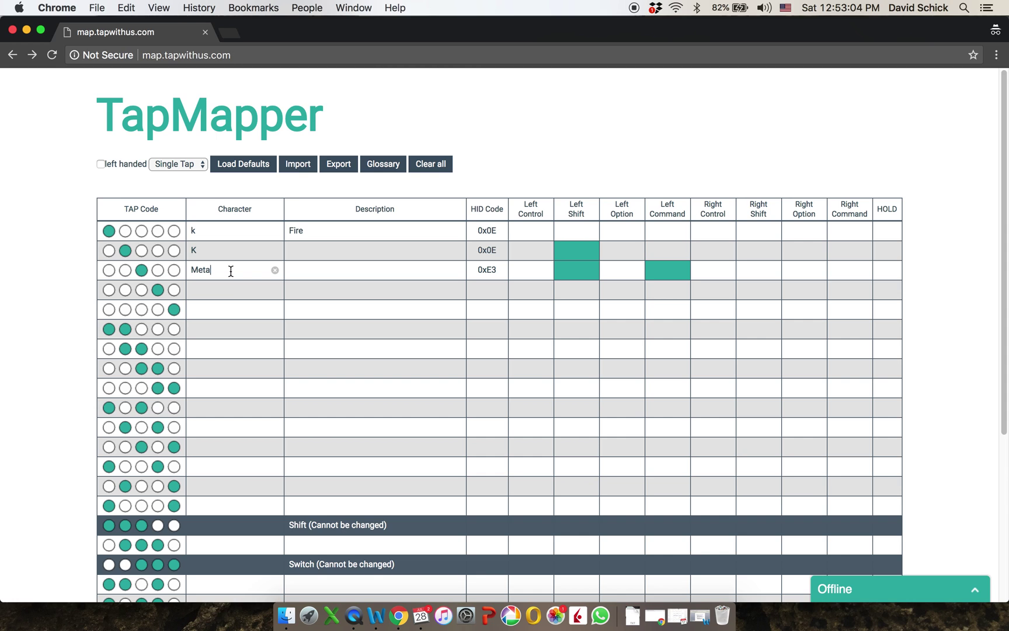
pyautogui.press('shift+super+k')
# Keep Left Control and Left Option off the third code, and map the fourth code to k.
pyautogui.click(542, 275)
pyautogui.click(541, 274)
pyautogui.click(626, 277)
pyautogui.click(637, 277)
pyautogui.click(662, 277)
pyautogui.click(228, 290)
pyautogui.write('k')
# Set the fourth code to Hold with description 'Continuous Fire', and map the fifth code to F7 (0x40).
pyautogui.click(888, 286)
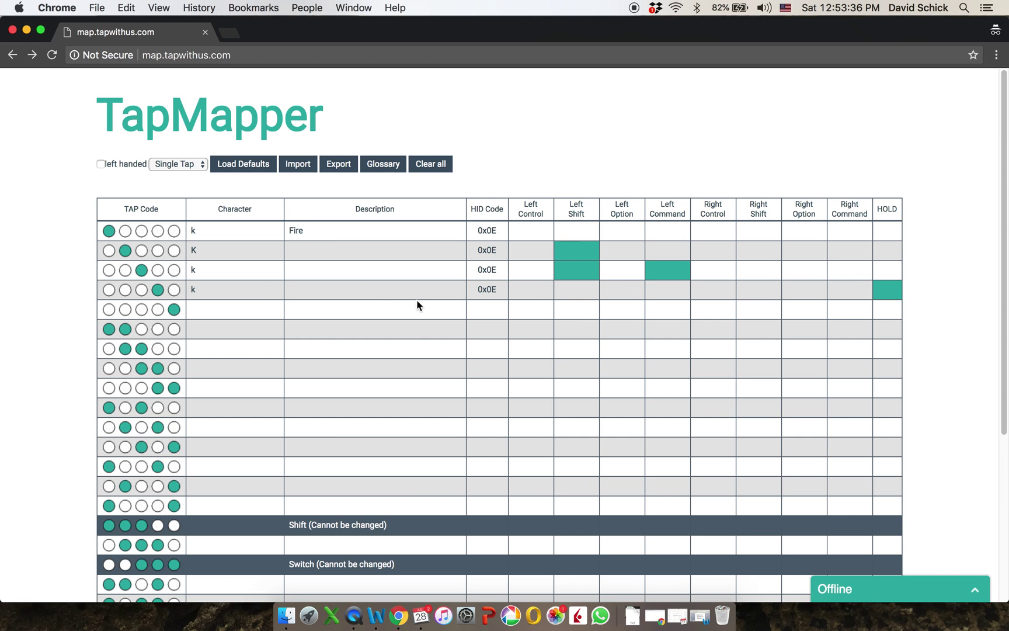
pyautogui.click(355, 289)
pyautogui.write('Continuous Fire')
pyautogui.click(234, 310)
pyautogui.press('F7')
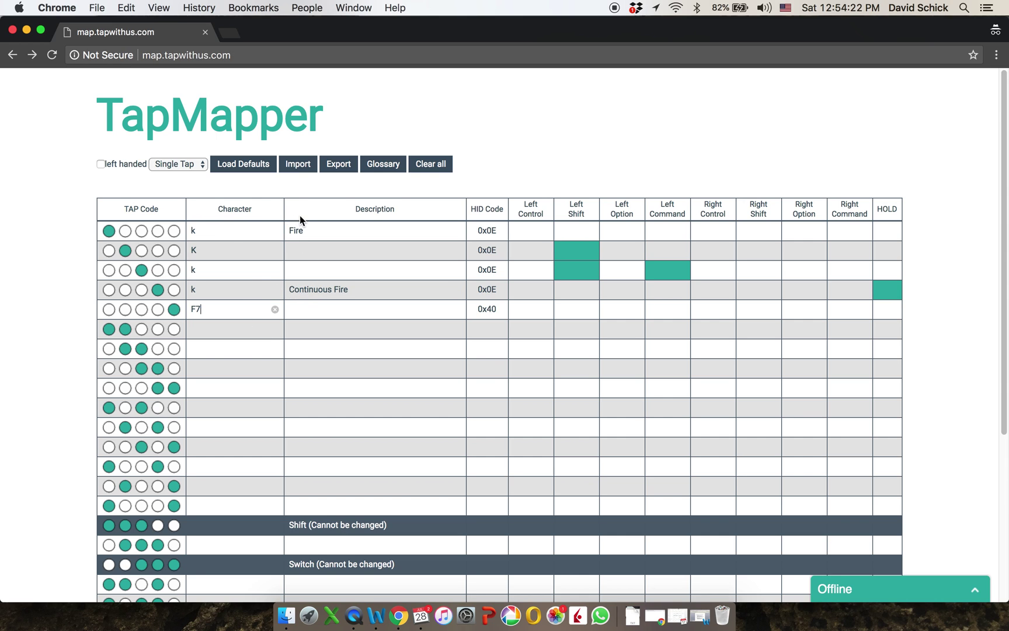
# Export the map under the name ThisMap as ThisMap.txt, then close the export box.
pyautogui.click(340, 165)
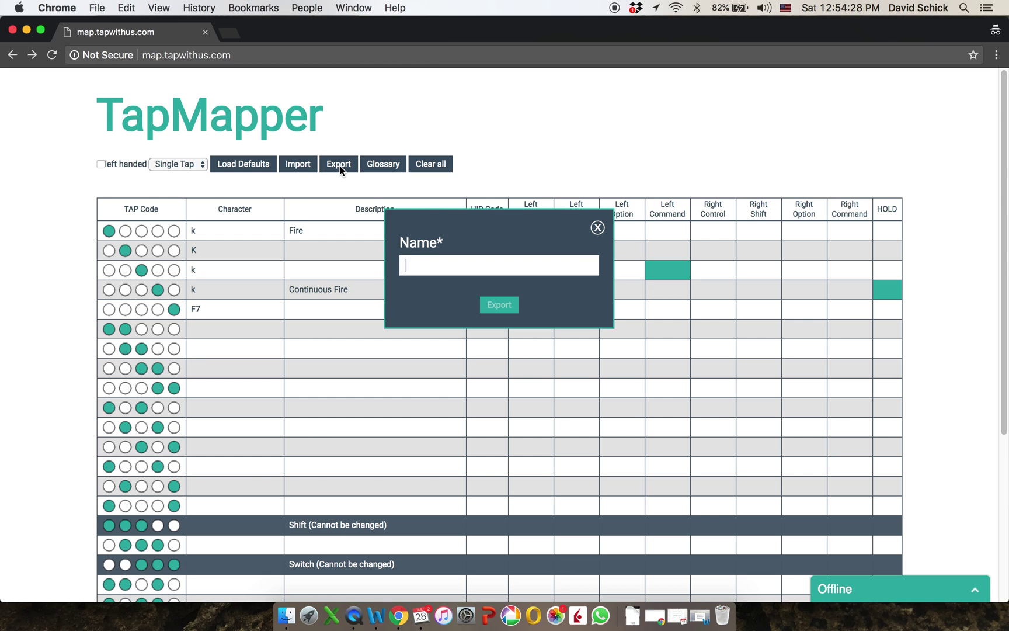
pyautogui.write('ThisMap')
pyautogui.click(499, 306)
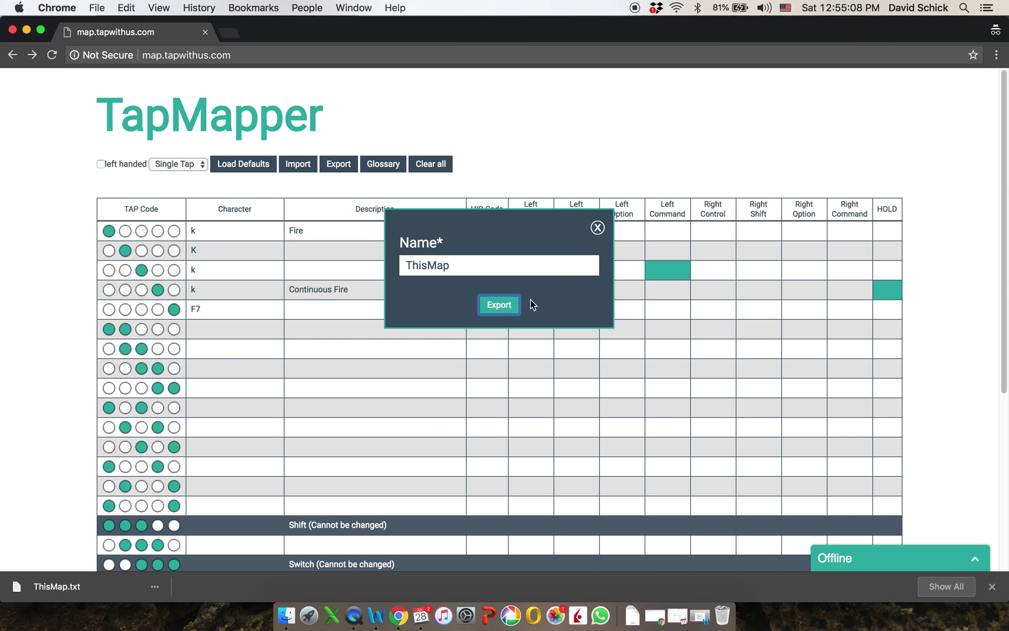
pyautogui.click(502, 307)
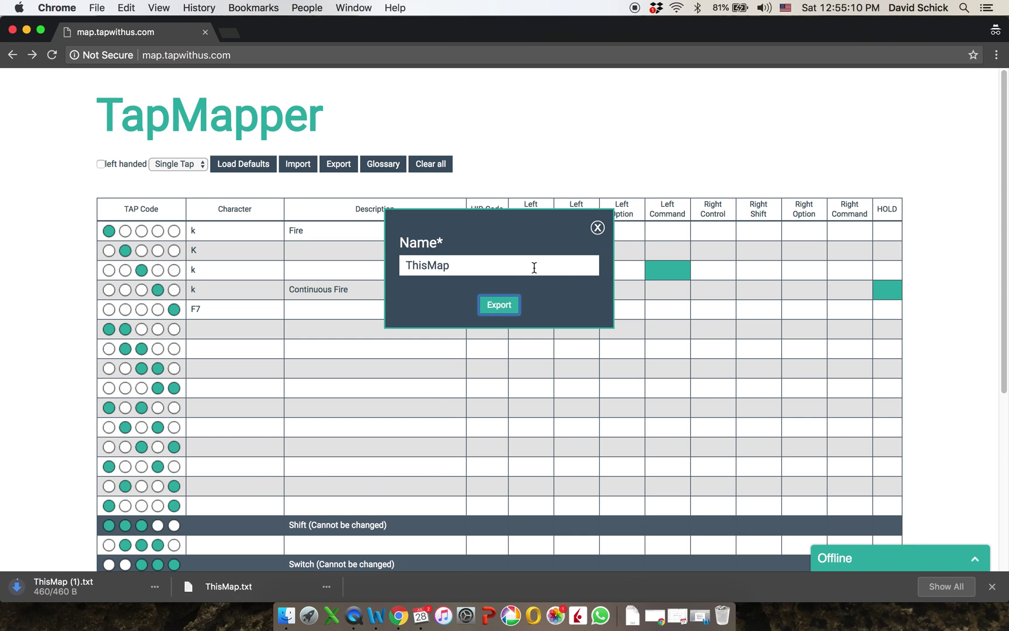
pyautogui.click(597, 228)
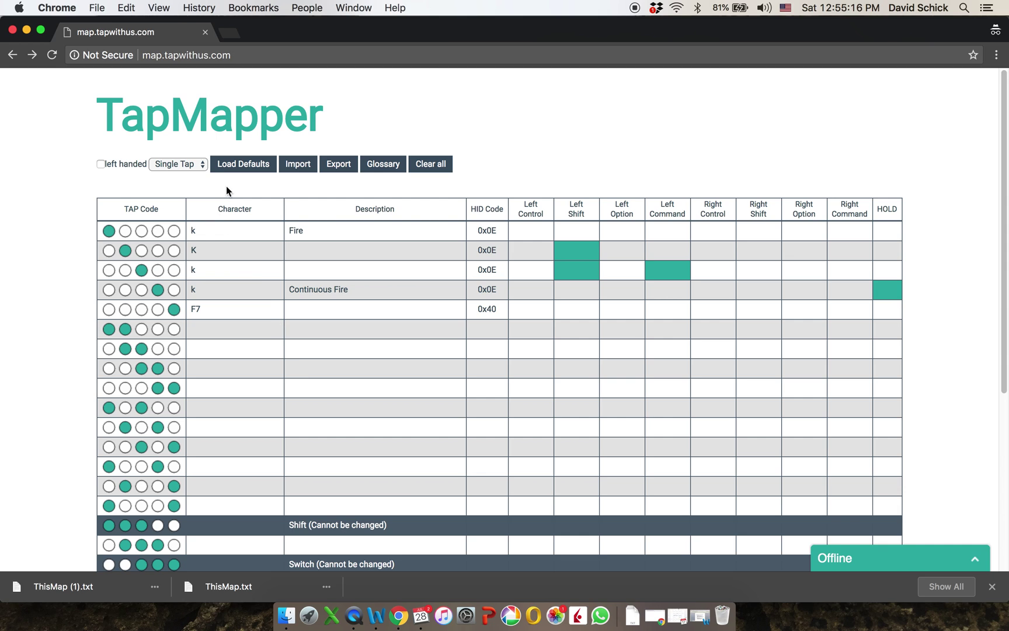
# On the Double Tap table, set rows 3, 4, 8 and 10 to d, then open Glossary.
pyautogui.click(203, 165)
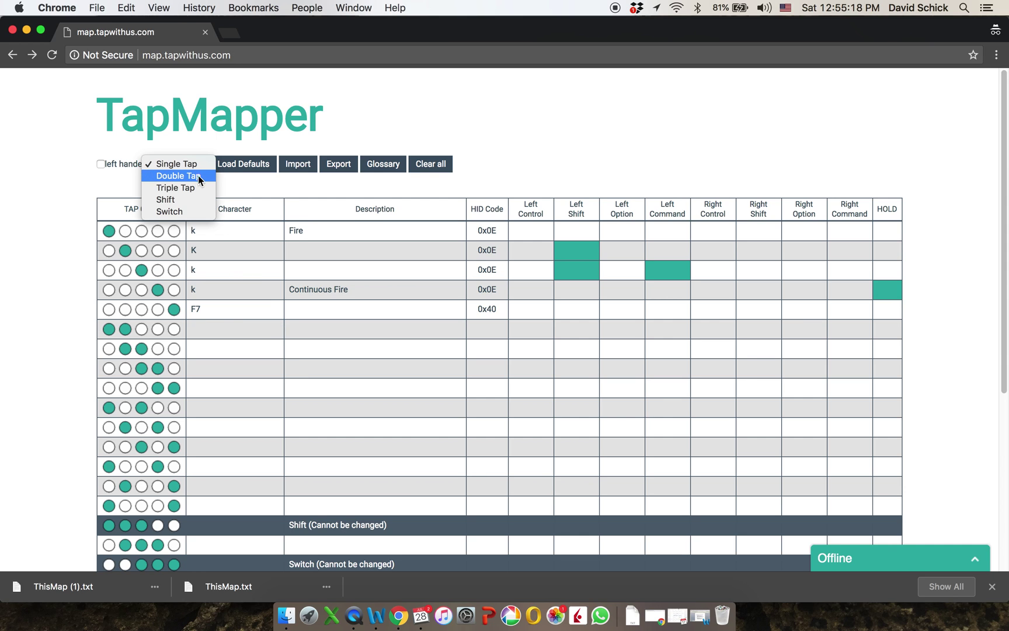
pyautogui.click(195, 177)
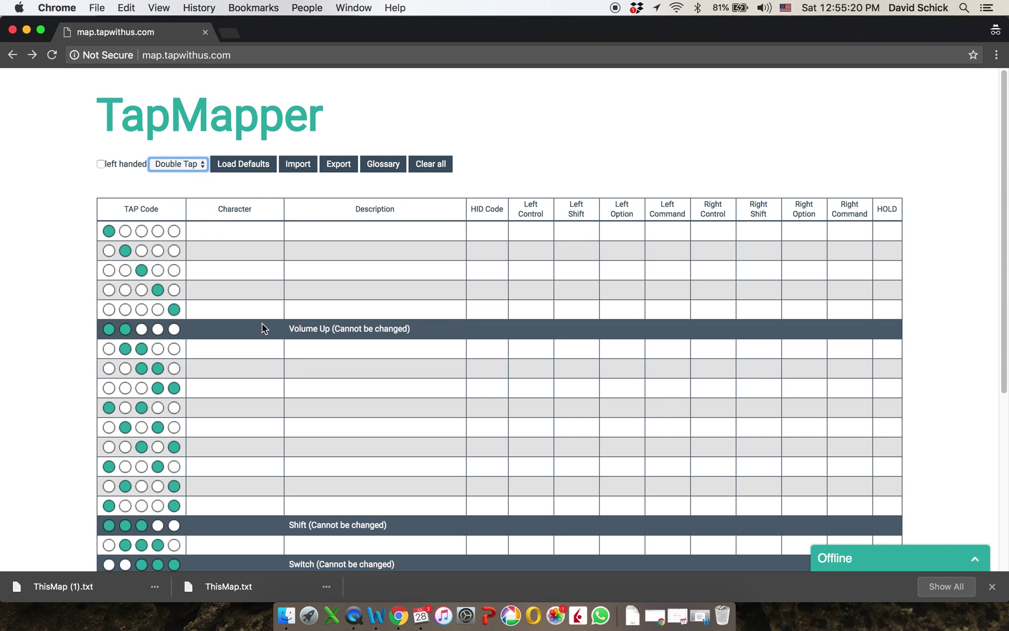
pyautogui.click(224, 270)
pyautogui.write('d')
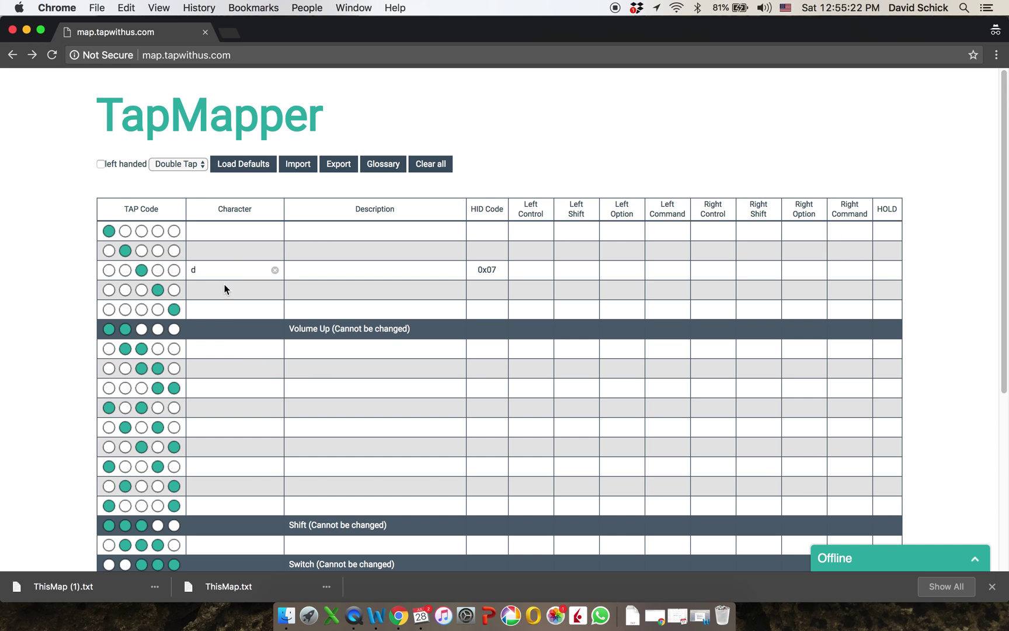
pyautogui.click(225, 288)
pyautogui.write('d')
pyautogui.click(219, 361)
pyautogui.write('d')
pyautogui.click(223, 402)
pyautogui.write('d')
pyautogui.click(393, 171)
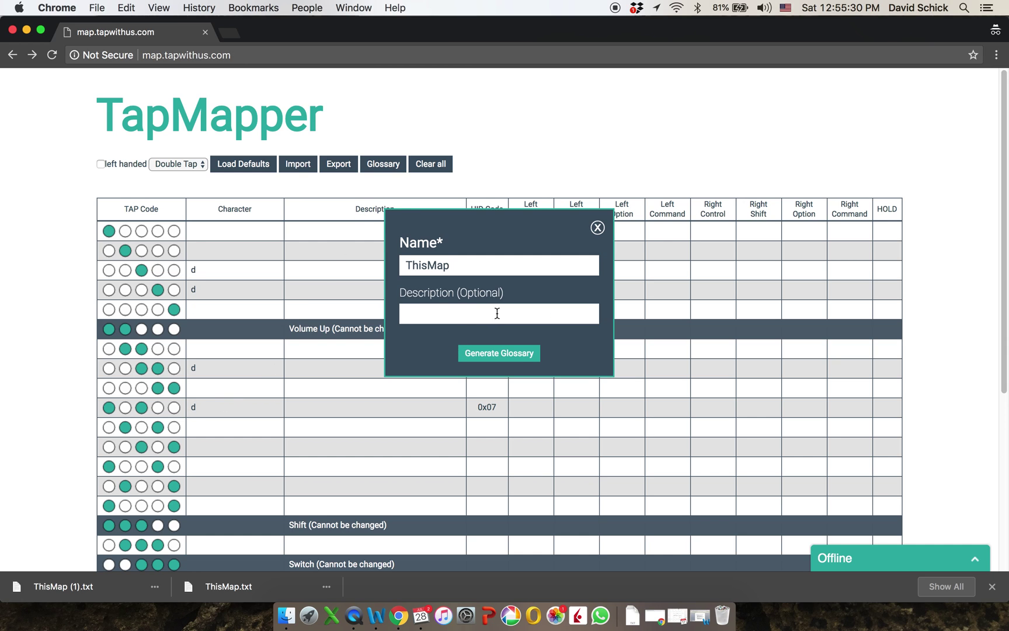
# Generate the ThisMap glossary with the description 'Test'.
pyautogui.click(469, 313)
pyautogui.write('Test')
pyautogui.click(493, 348)
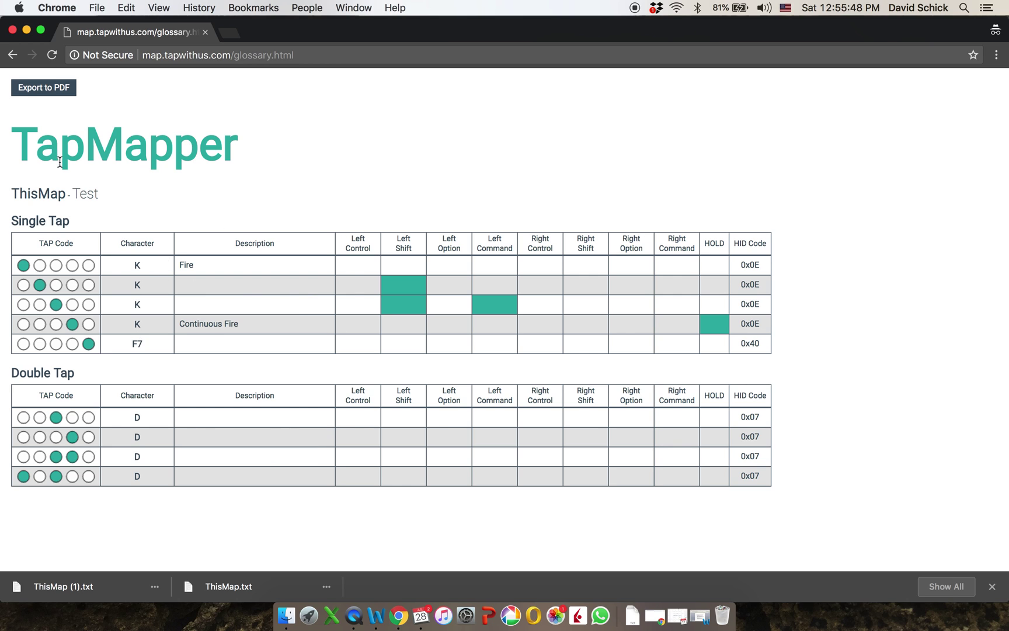
# Export the glossary as ThisMap.pdf and go back to the main editor.
pyautogui.click(42, 88)
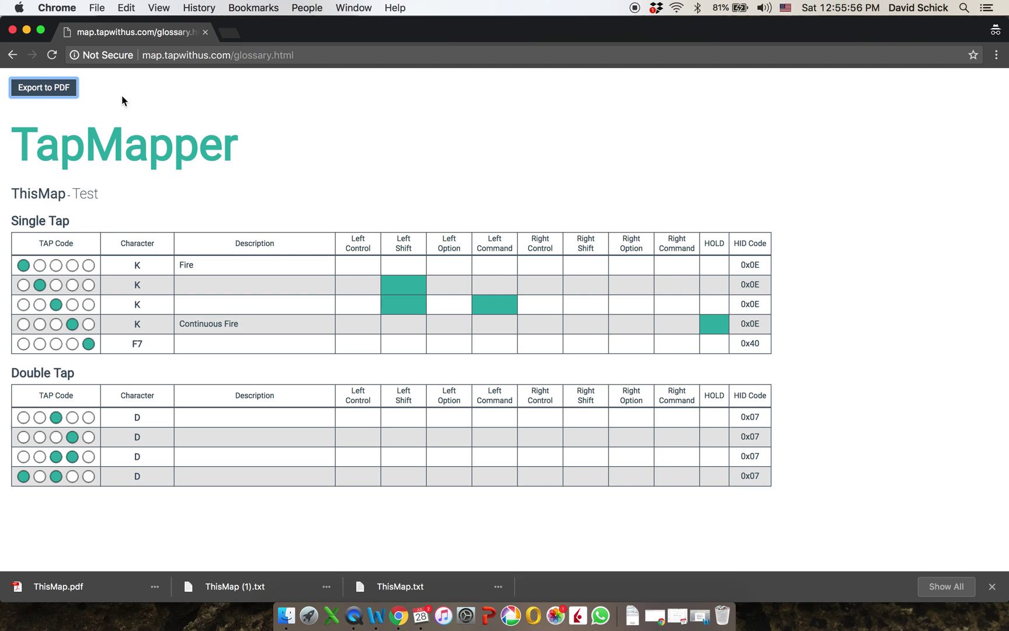
pyautogui.click(11, 56)
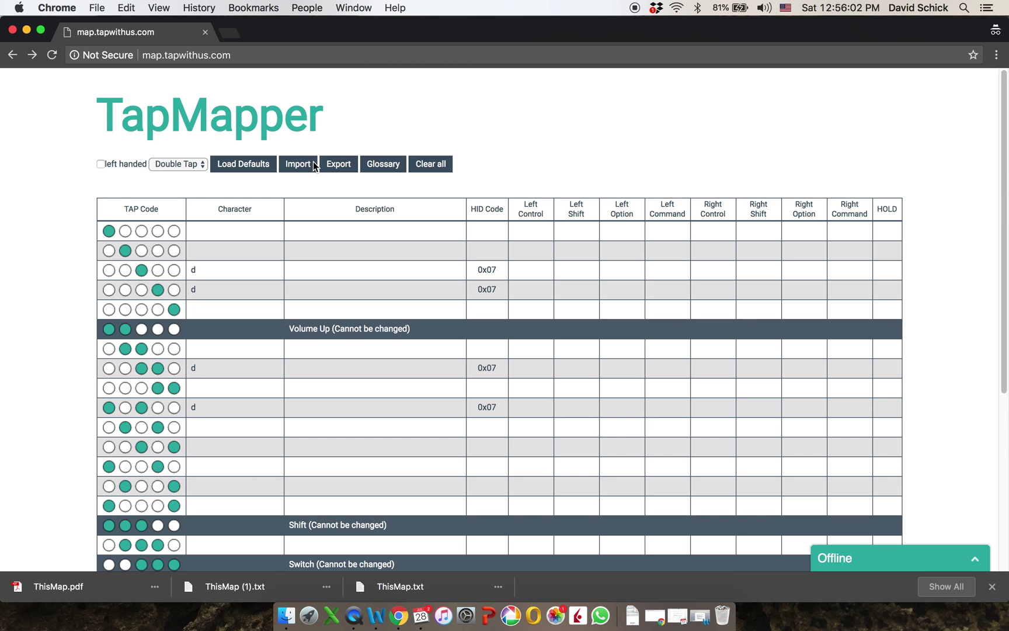
# Choose Single Tap from the tap-type list to show the five custom codes.
pyautogui.click(192, 164)
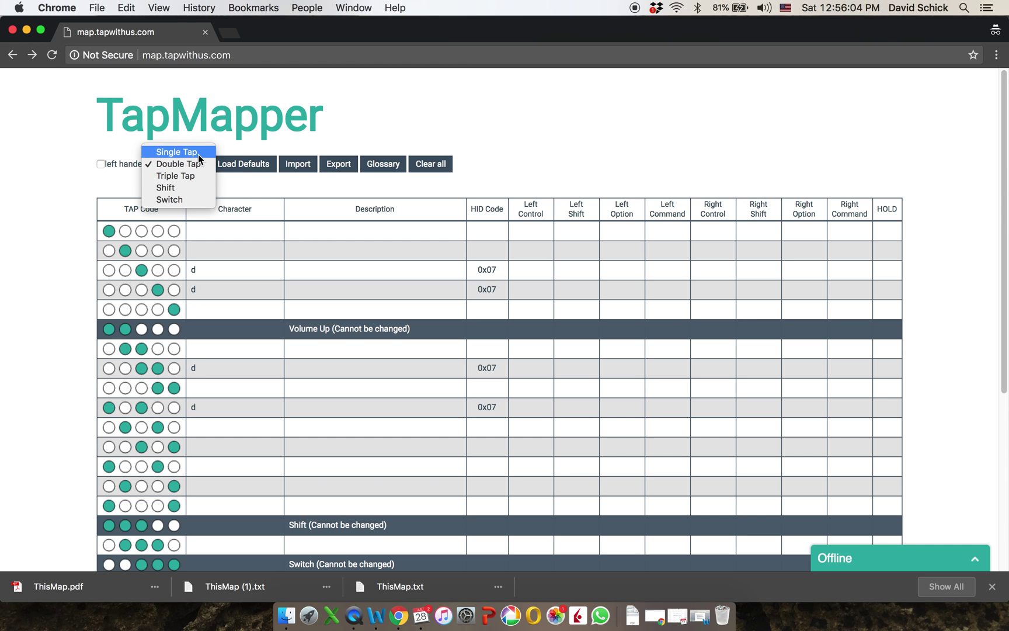
pyautogui.click(177, 152)
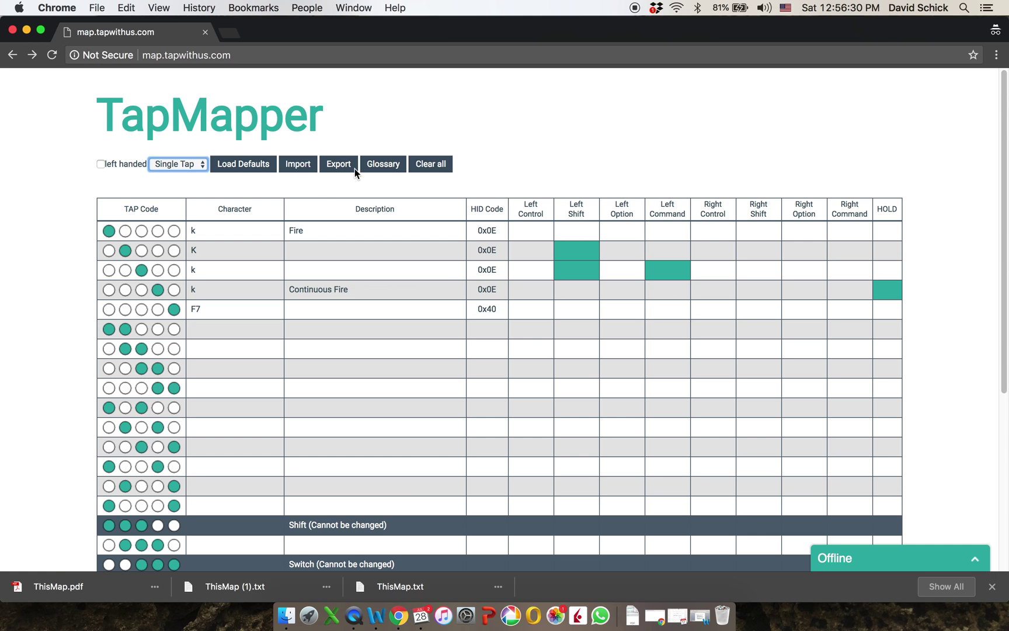
# Clear all mappings and load the defaults (a 0x04, e 0x08, i 0x0C…), then scroll to check them.
pyautogui.click(429, 164)
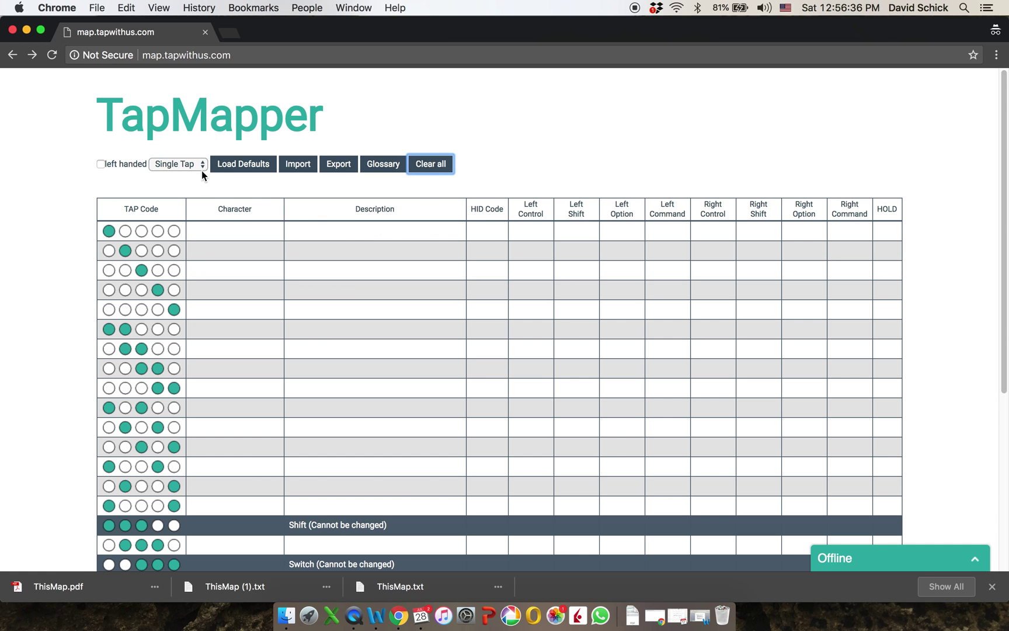
pyautogui.click(250, 168)
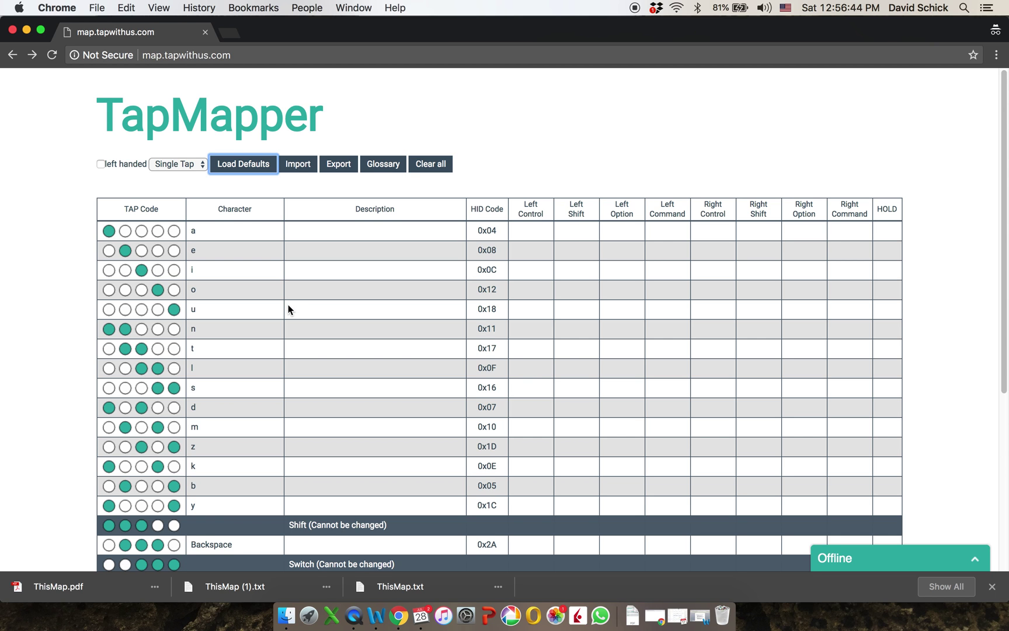
pyautogui.scroll(-8, 288, 304)
pyautogui.scroll(8, 288, 305)
pyautogui.scroll(-3, 236, 300)
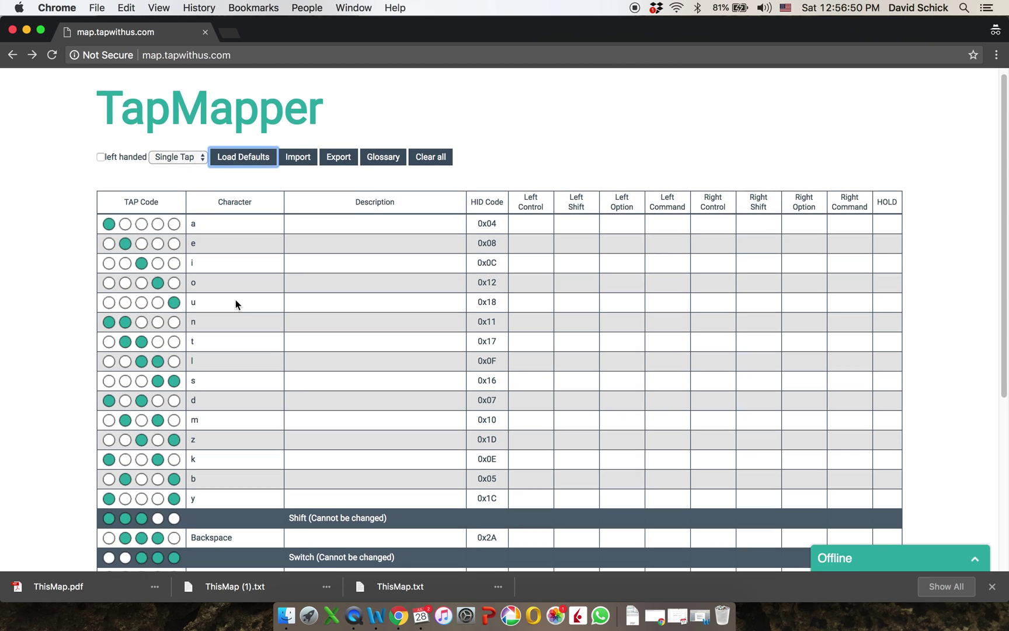
pyautogui.scroll(2, 236, 300)
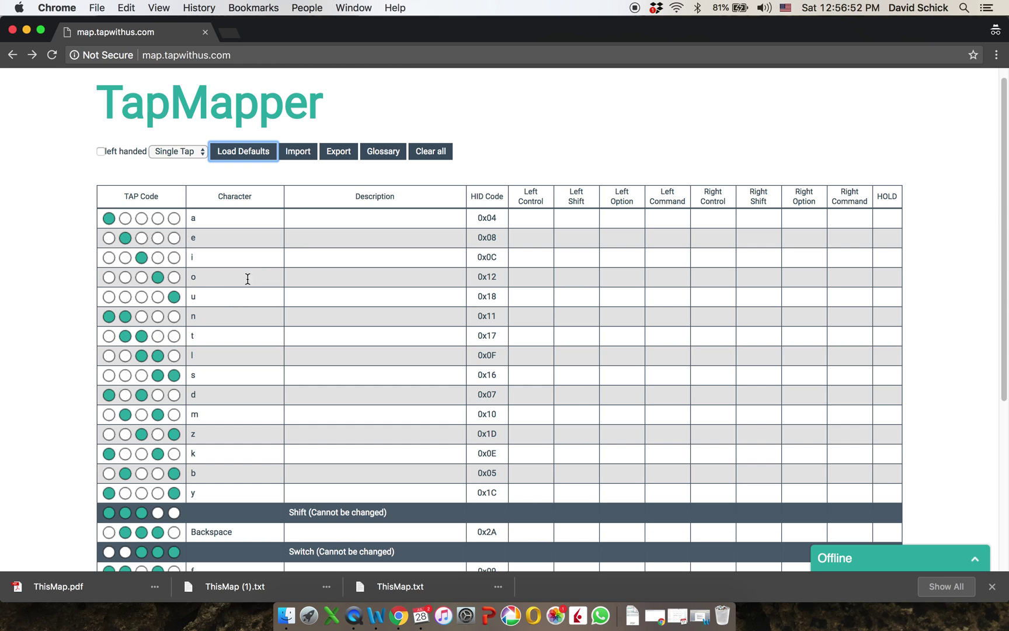
# Import ThisMap.txt from the Downloads folder to restore the custom single-tap codes.
pyautogui.click(298, 153)
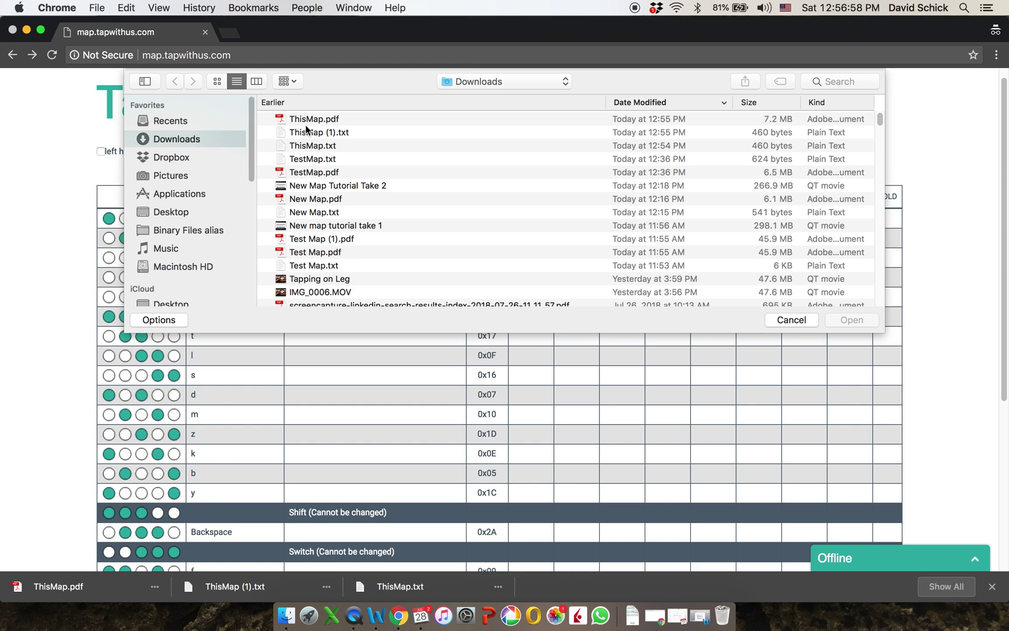
pyautogui.doubleClick(306, 146)
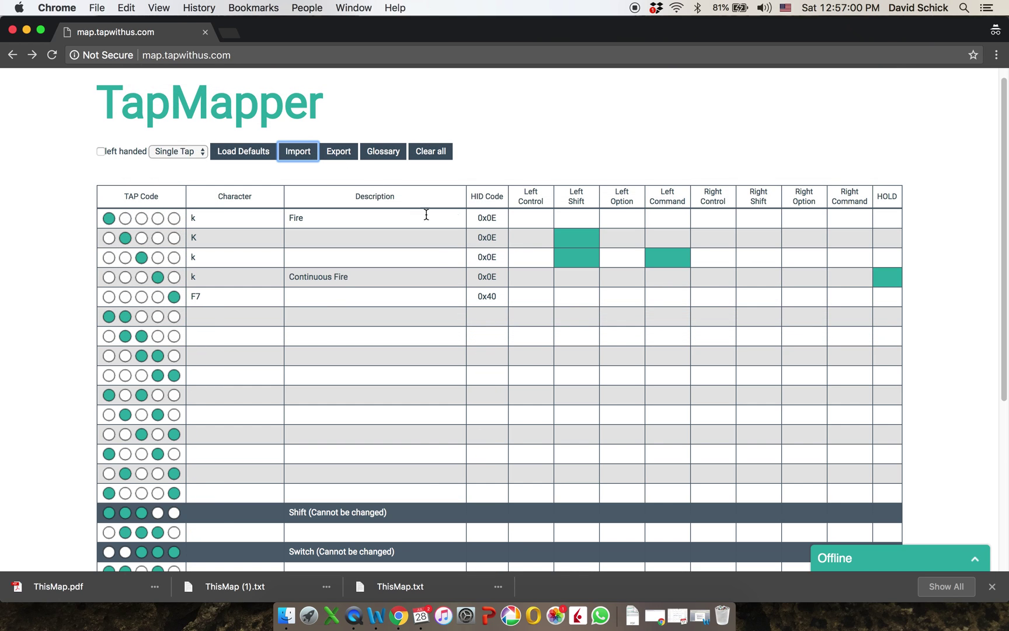